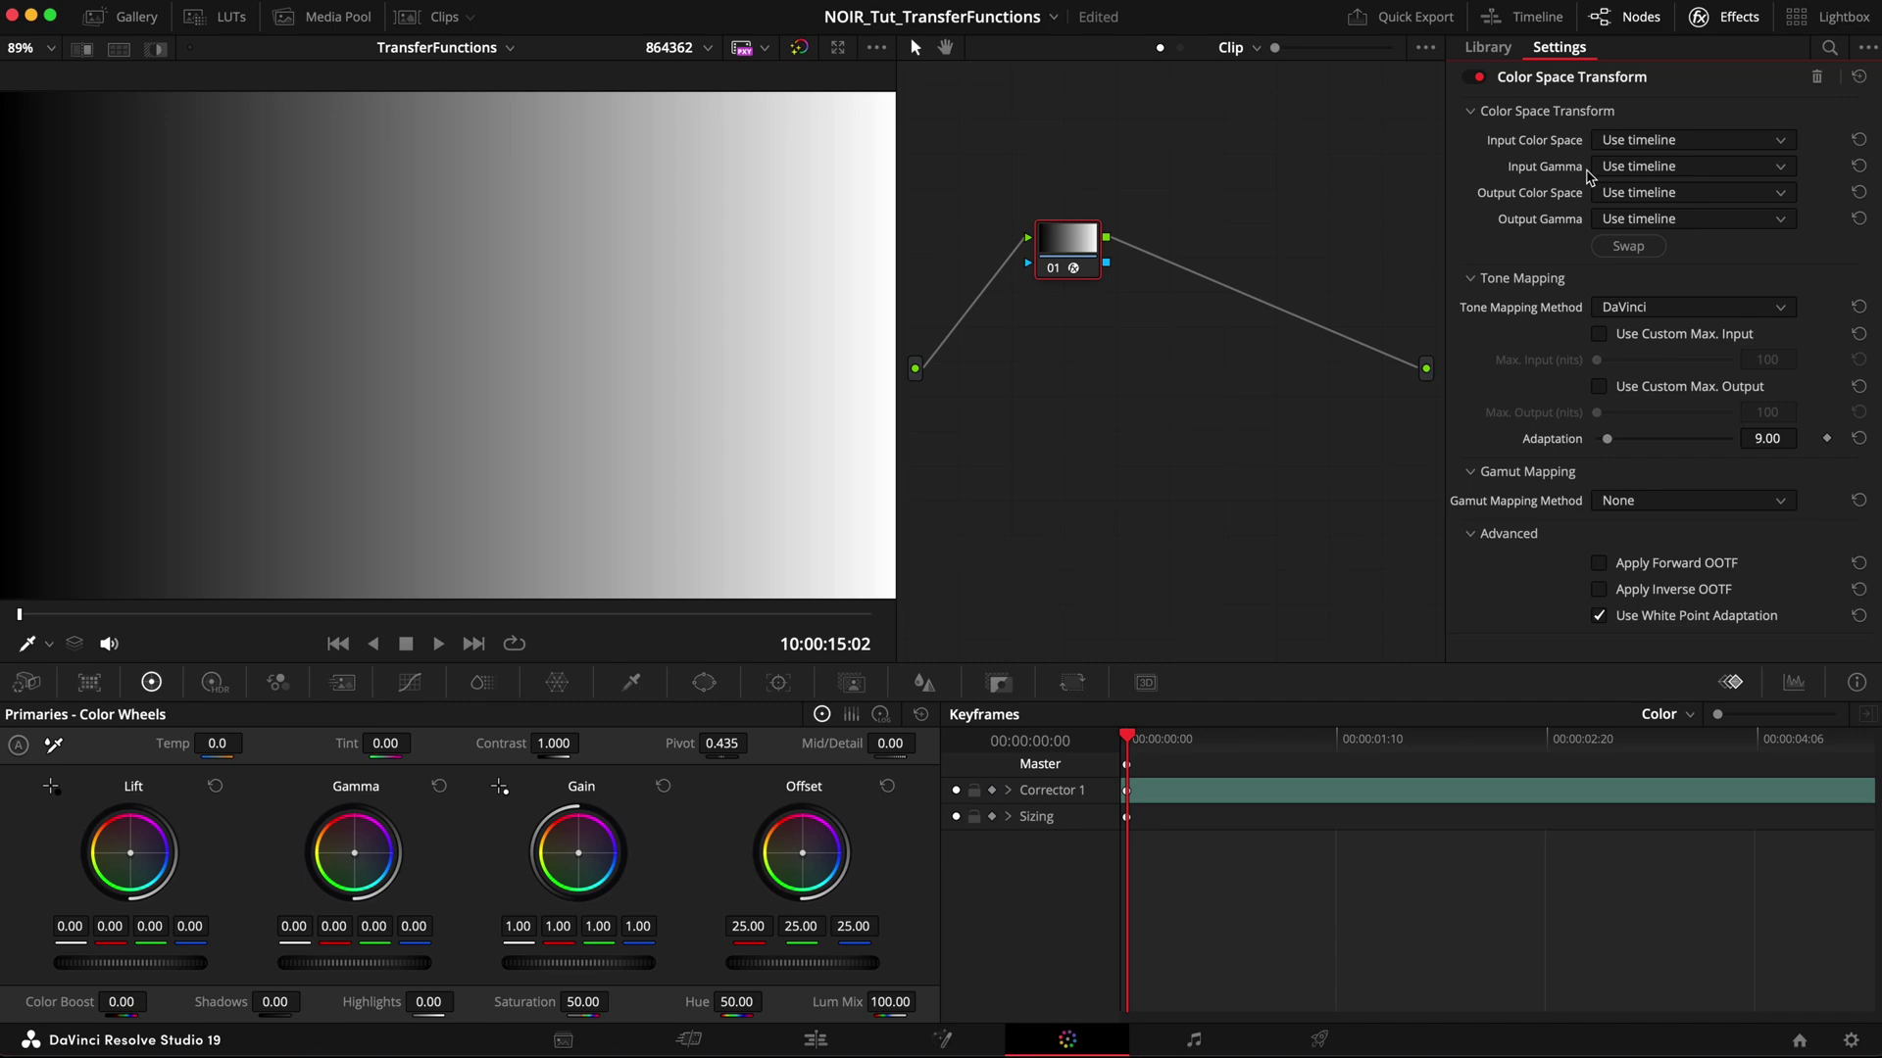
# Open the Input Gamma list and browse the transfer functions down to the ST2084 entries.
pyautogui.click(1618, 168)
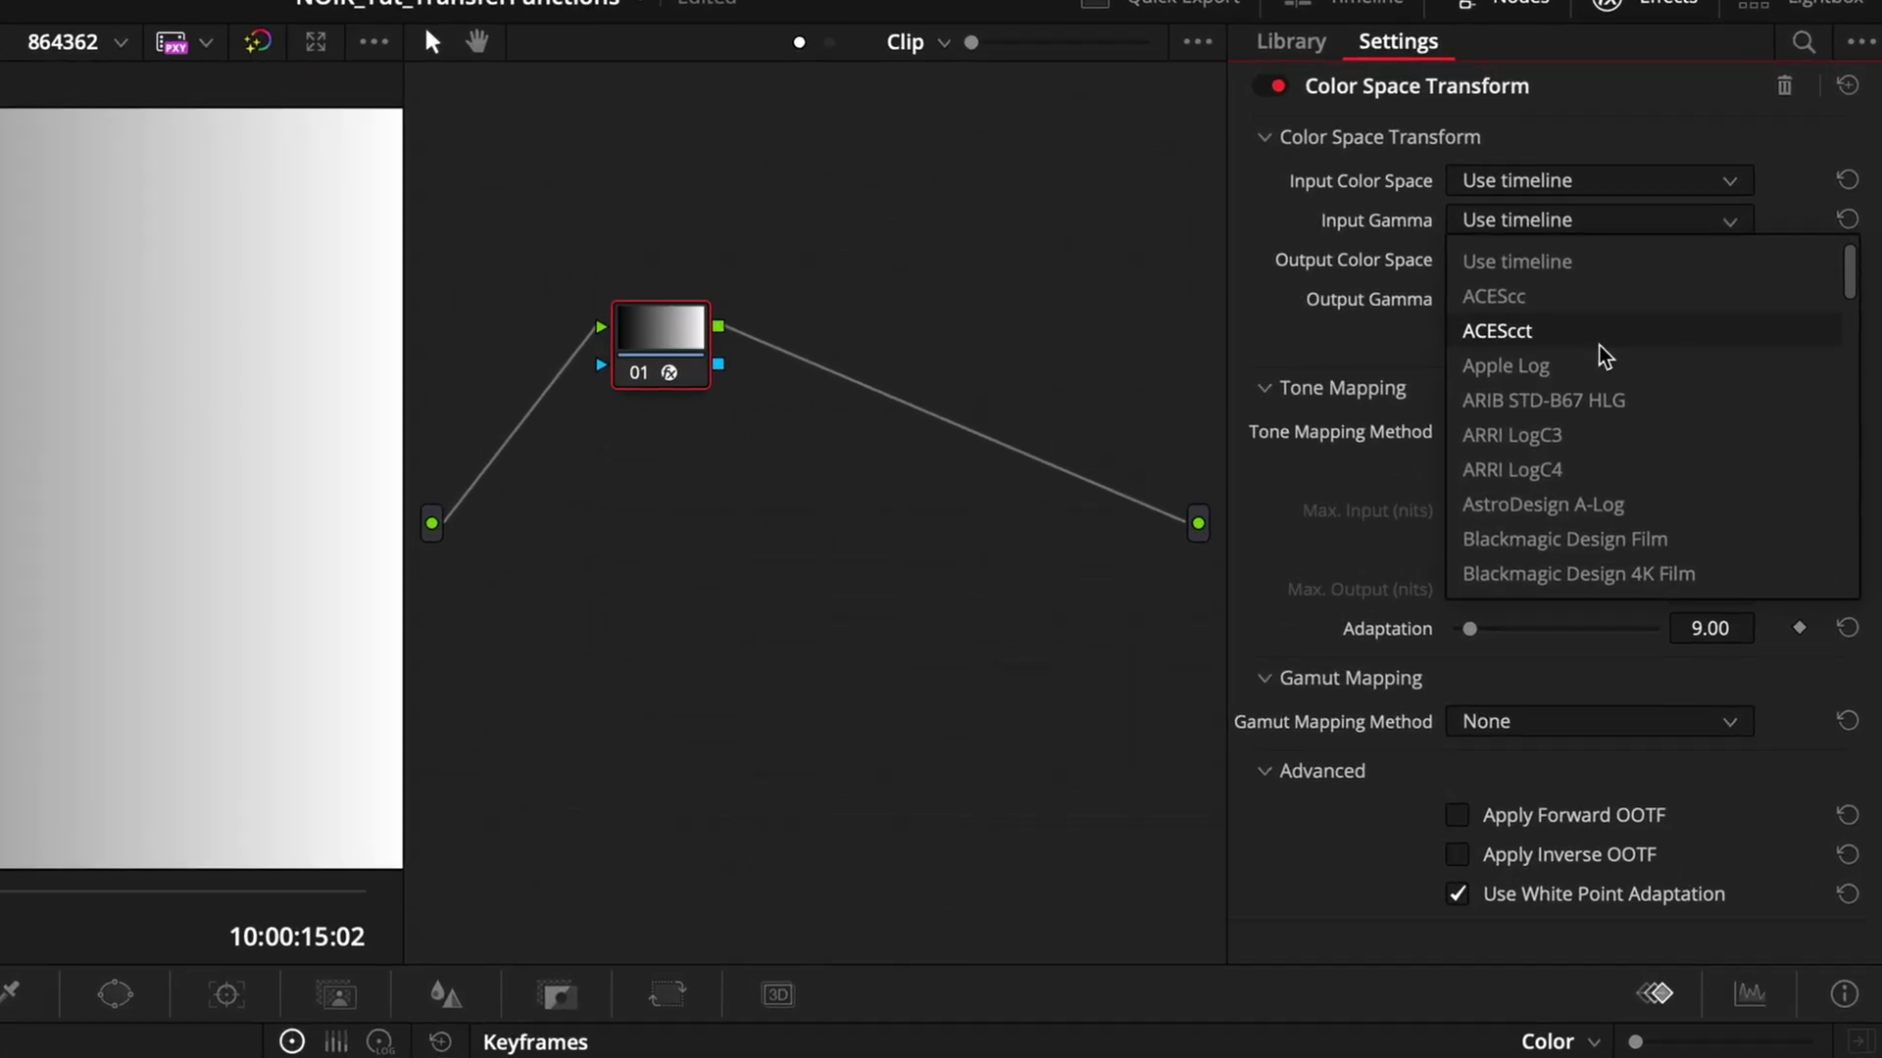
pyautogui.scroll(-2, 1600, 353)
pyautogui.scroll(-3, 1600, 353)
pyautogui.scroll(-3, 1600, 354)
pyautogui.scroll(-3, 1600, 354)
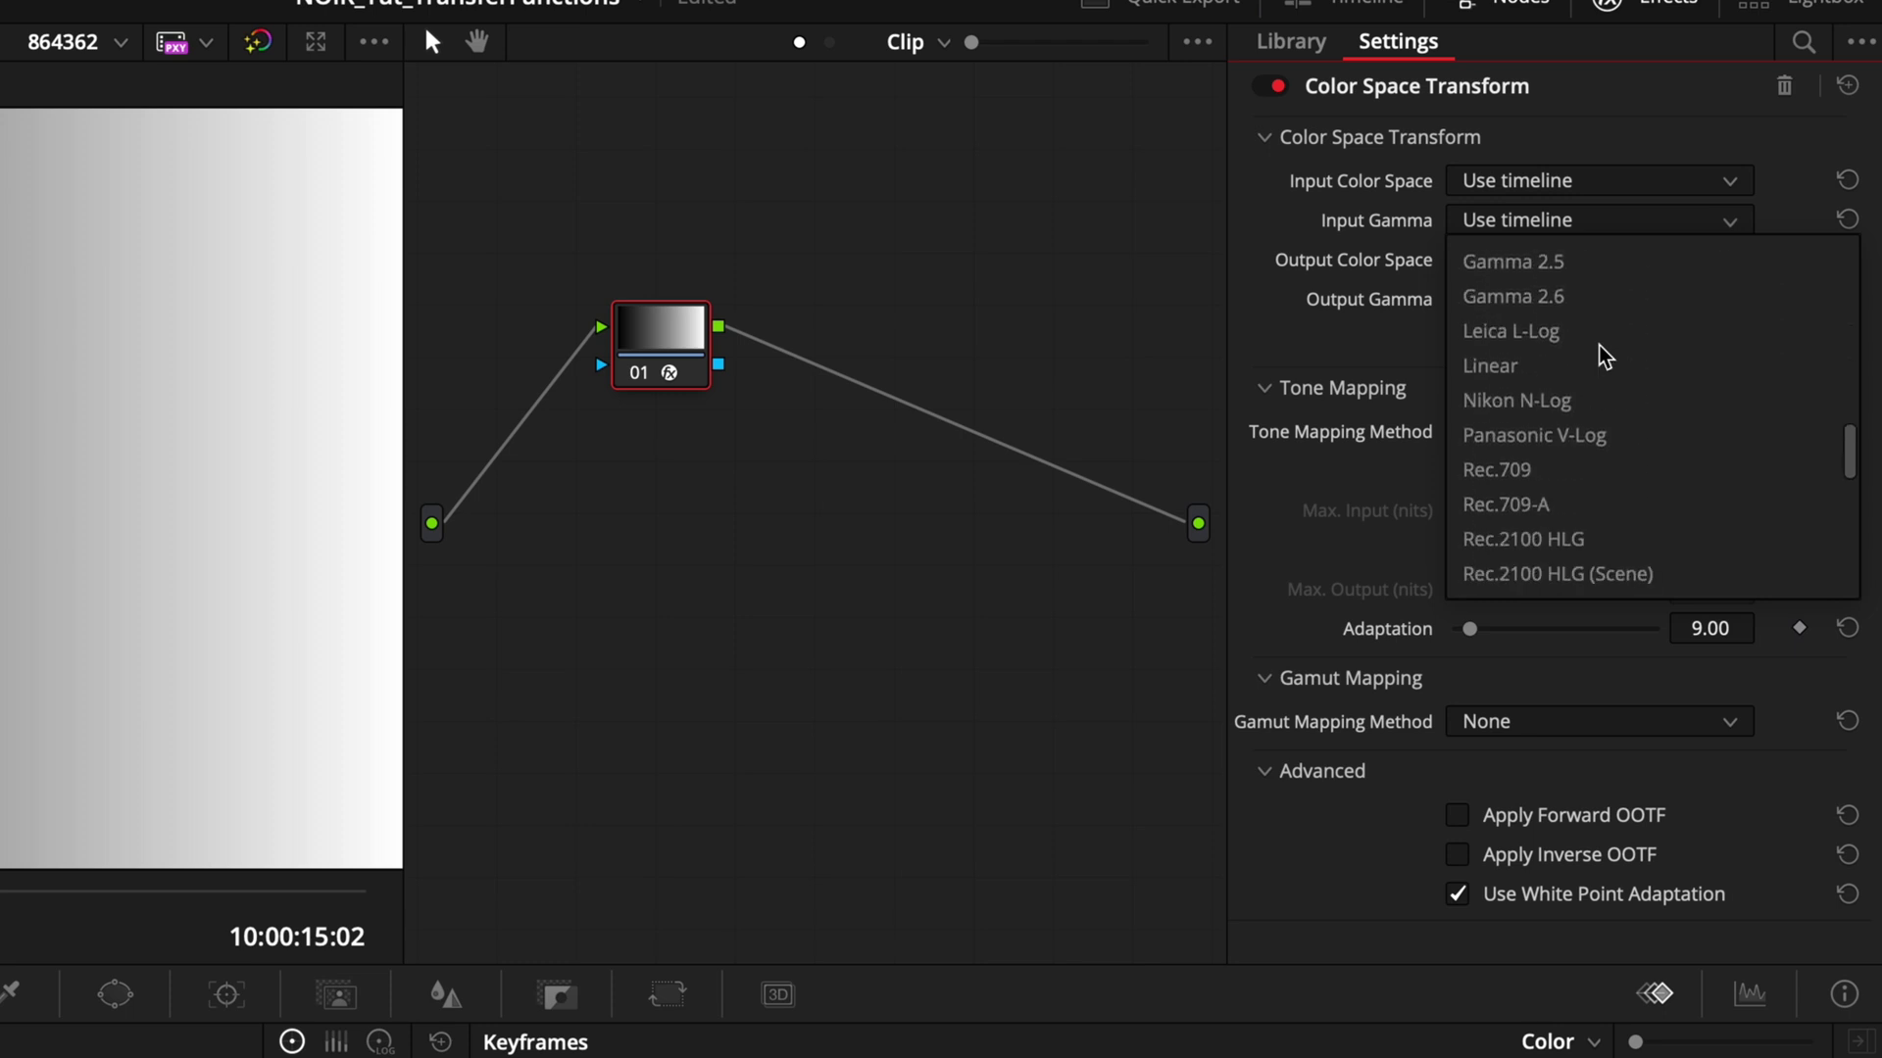
pyautogui.scroll(-3, 1600, 354)
pyautogui.scroll(-3, 1599, 354)
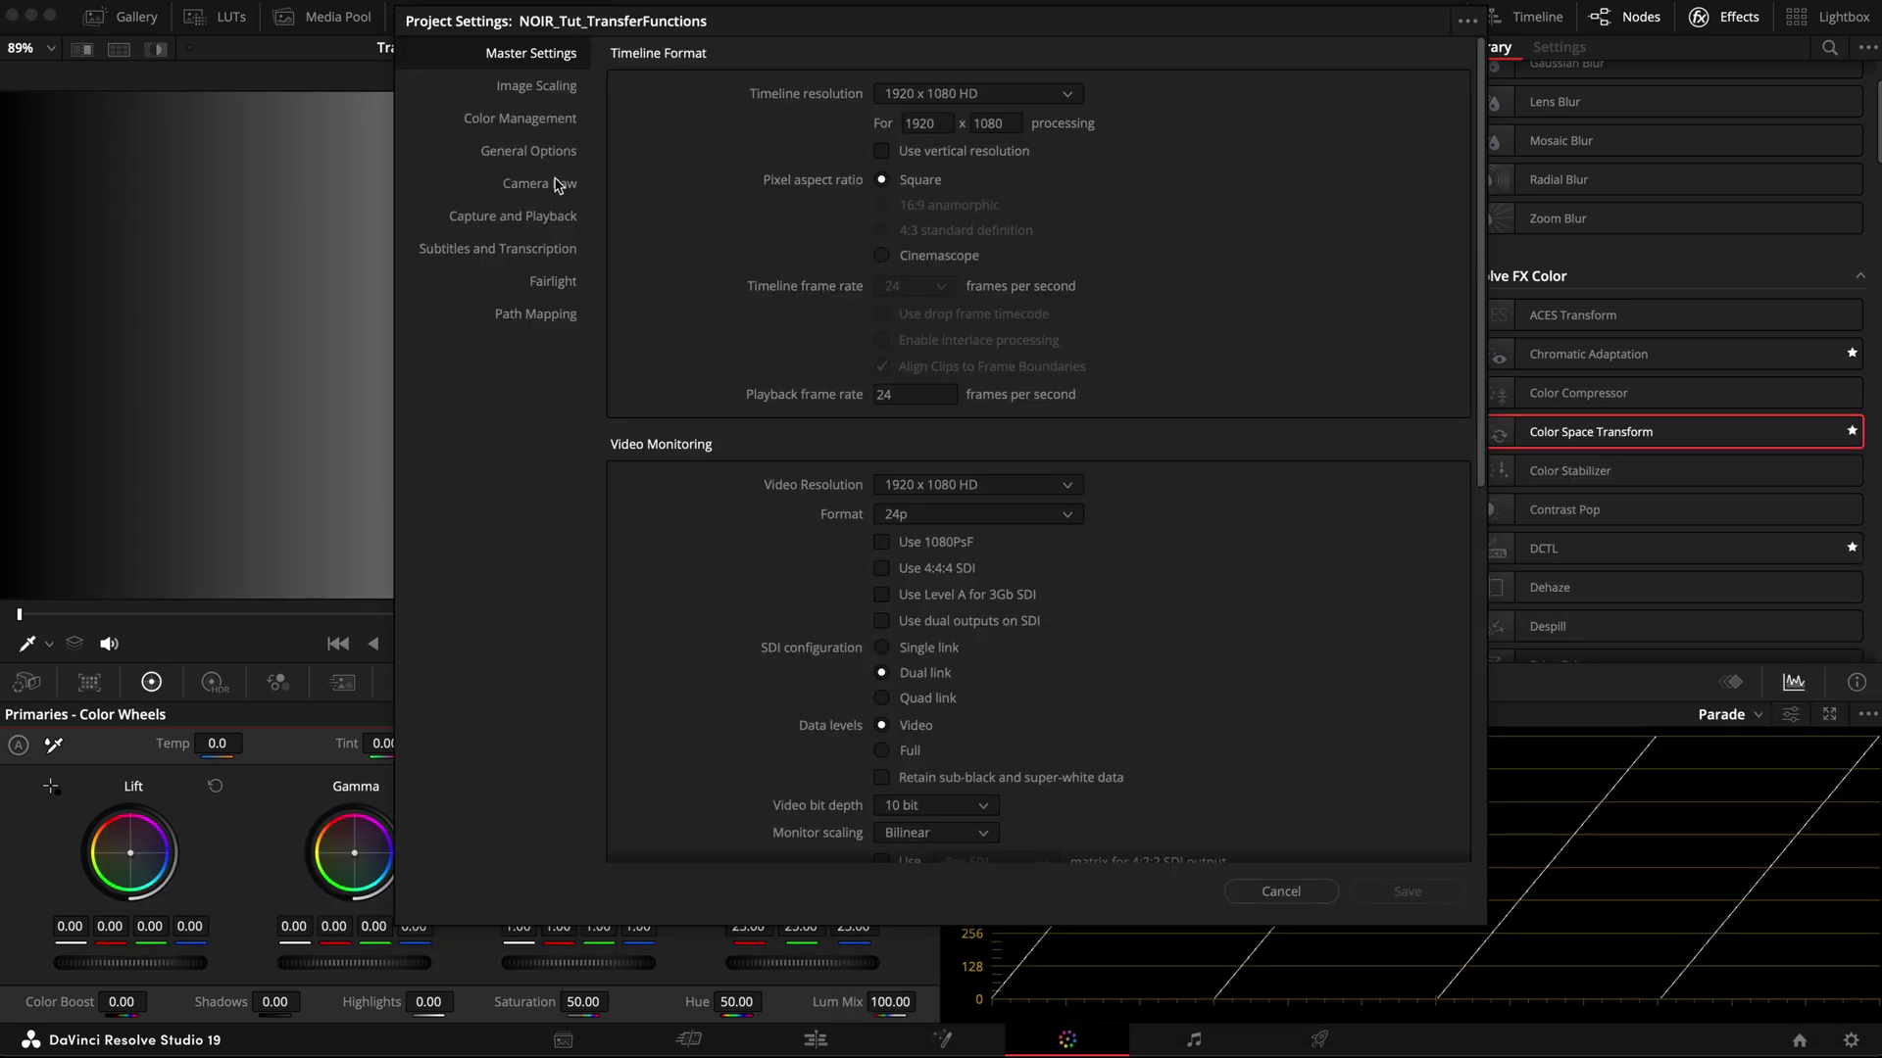
# Save S-curve contrast in General Options, then raise Contrast and reset it to 1.000.
pyautogui.click(554, 156)
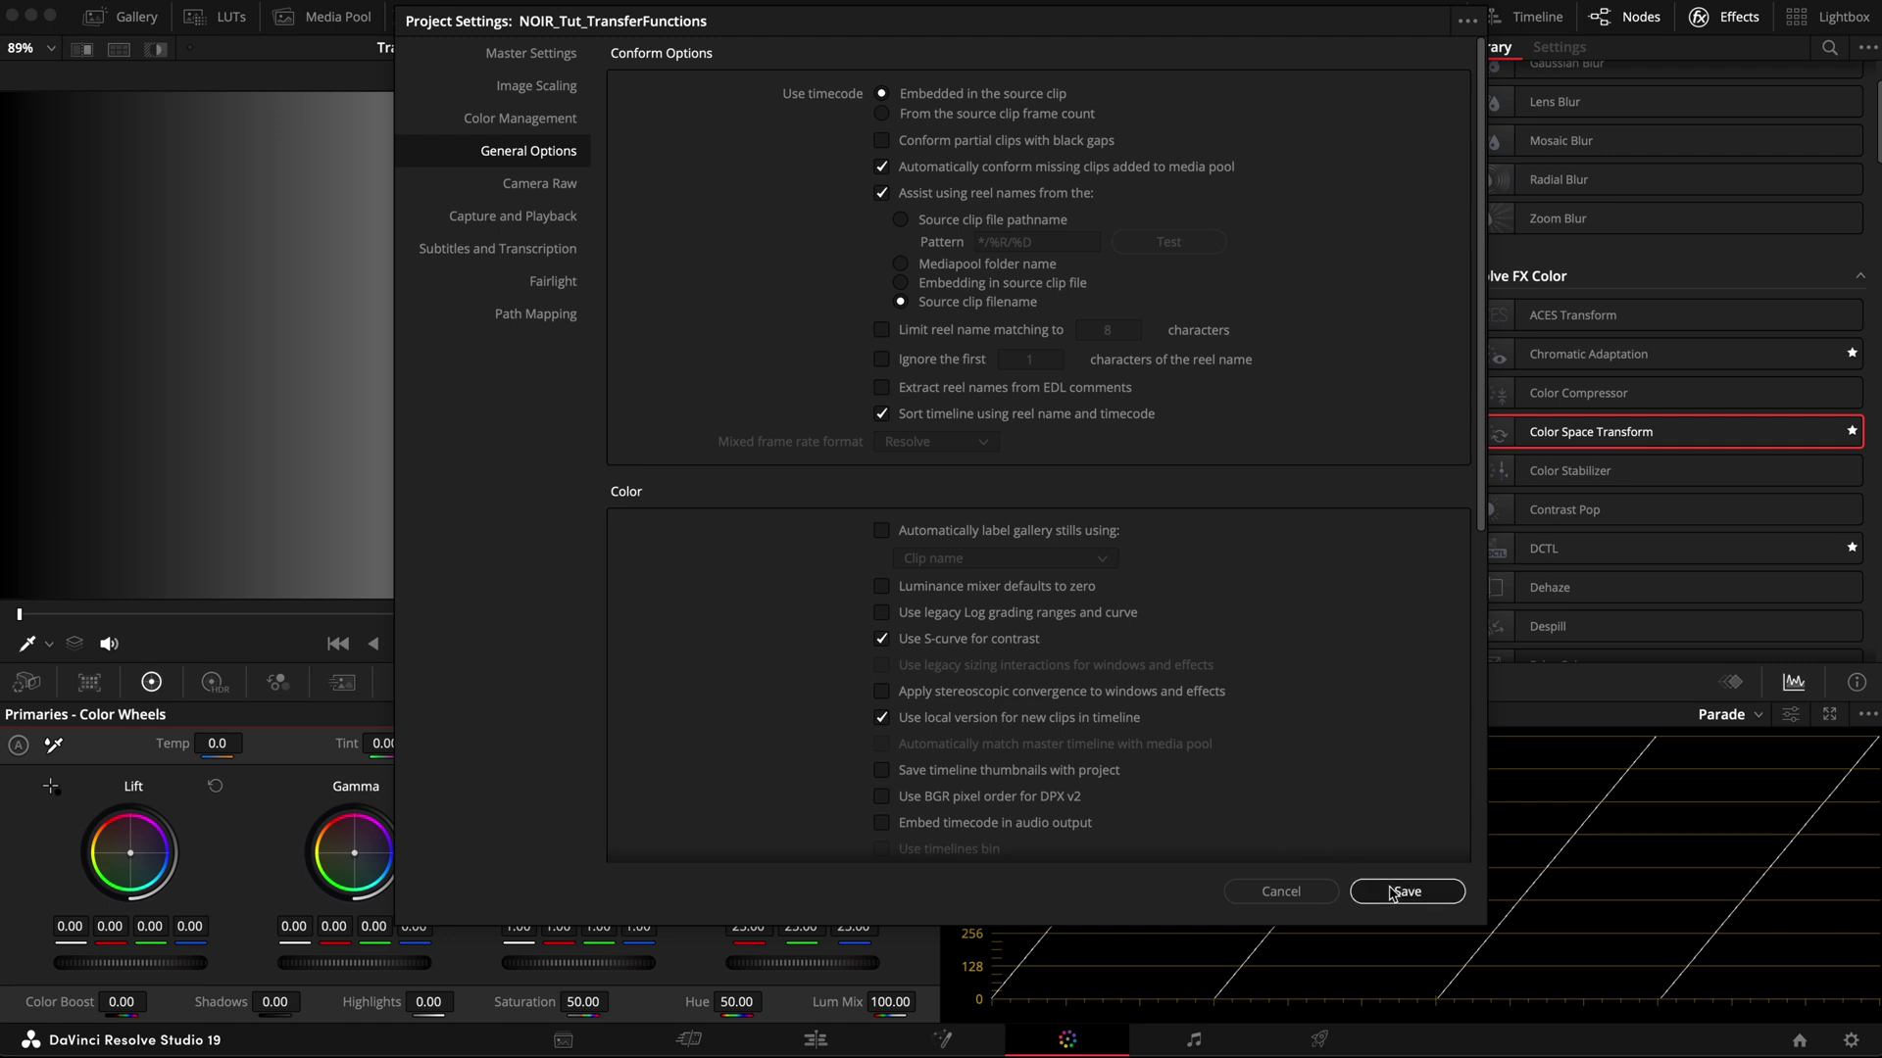
pyautogui.click(1407, 891)
pyautogui.moveTo(553, 743); pyautogui.dragTo(584, 742)
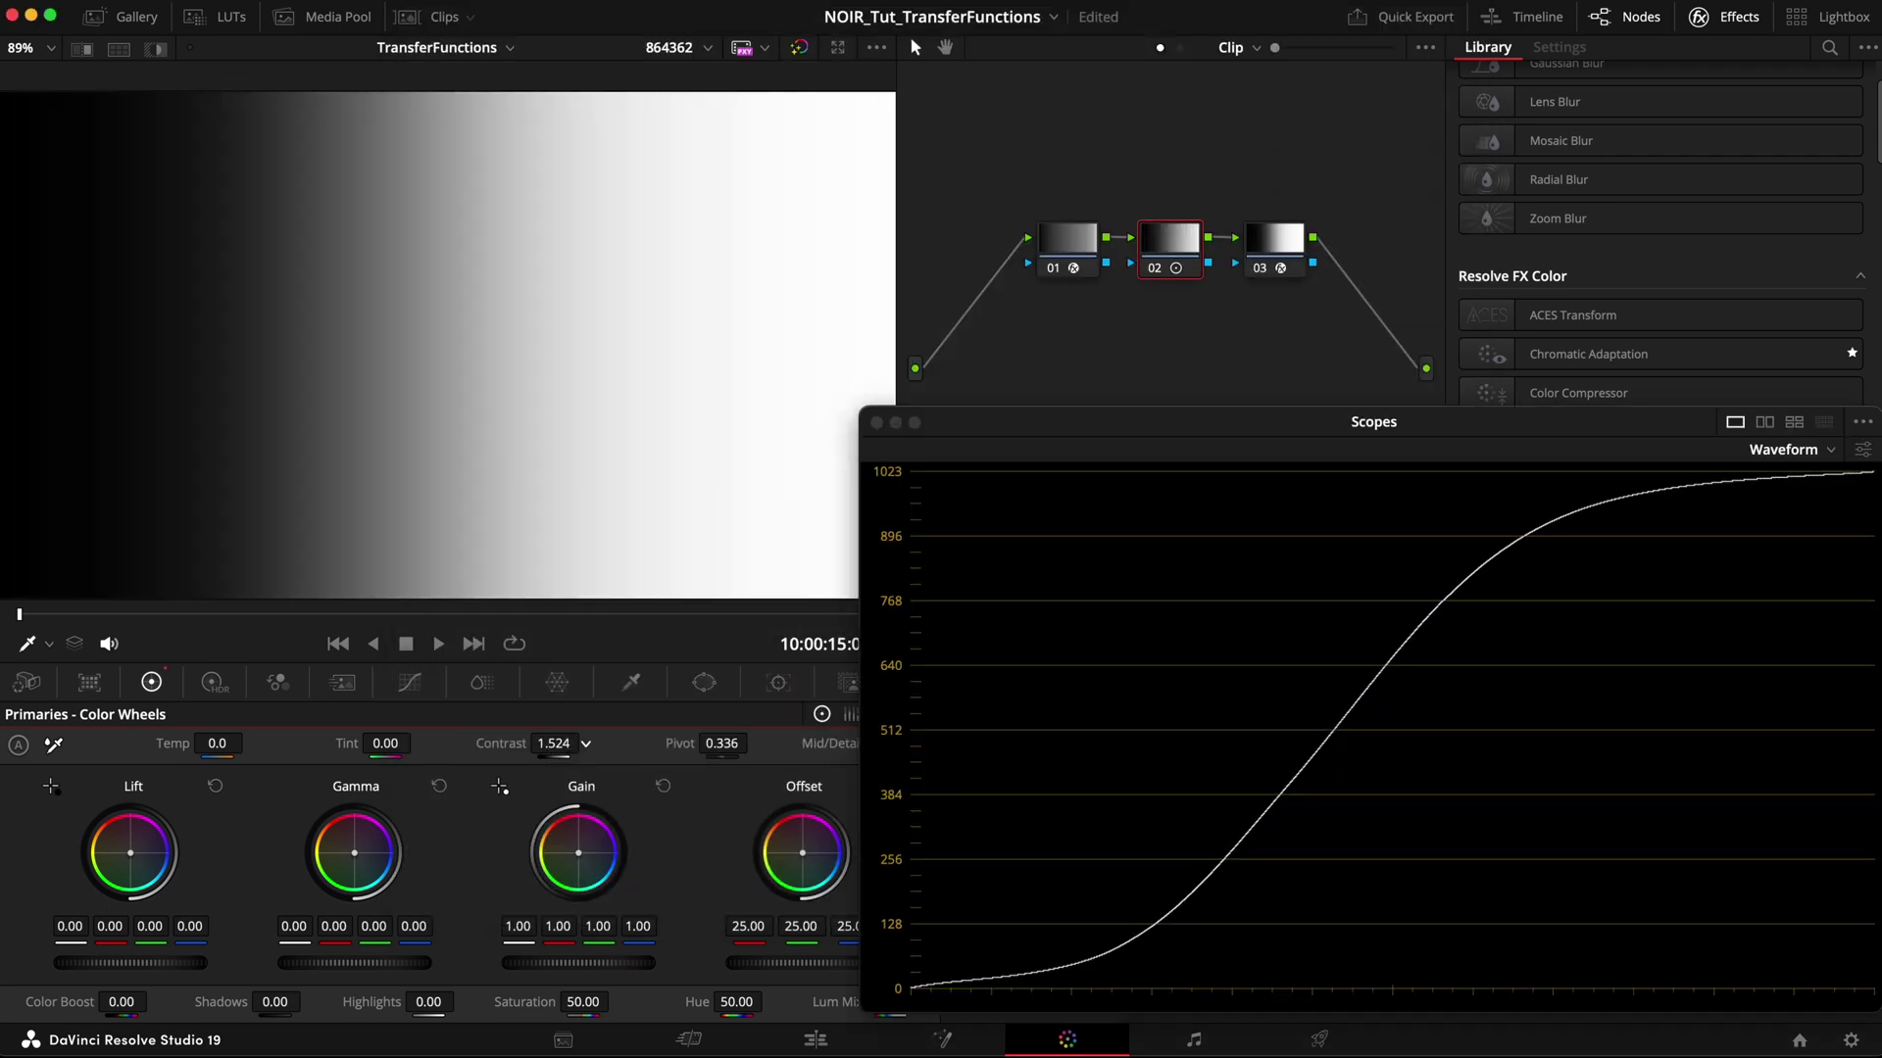
pyautogui.doubleClick(545, 747)
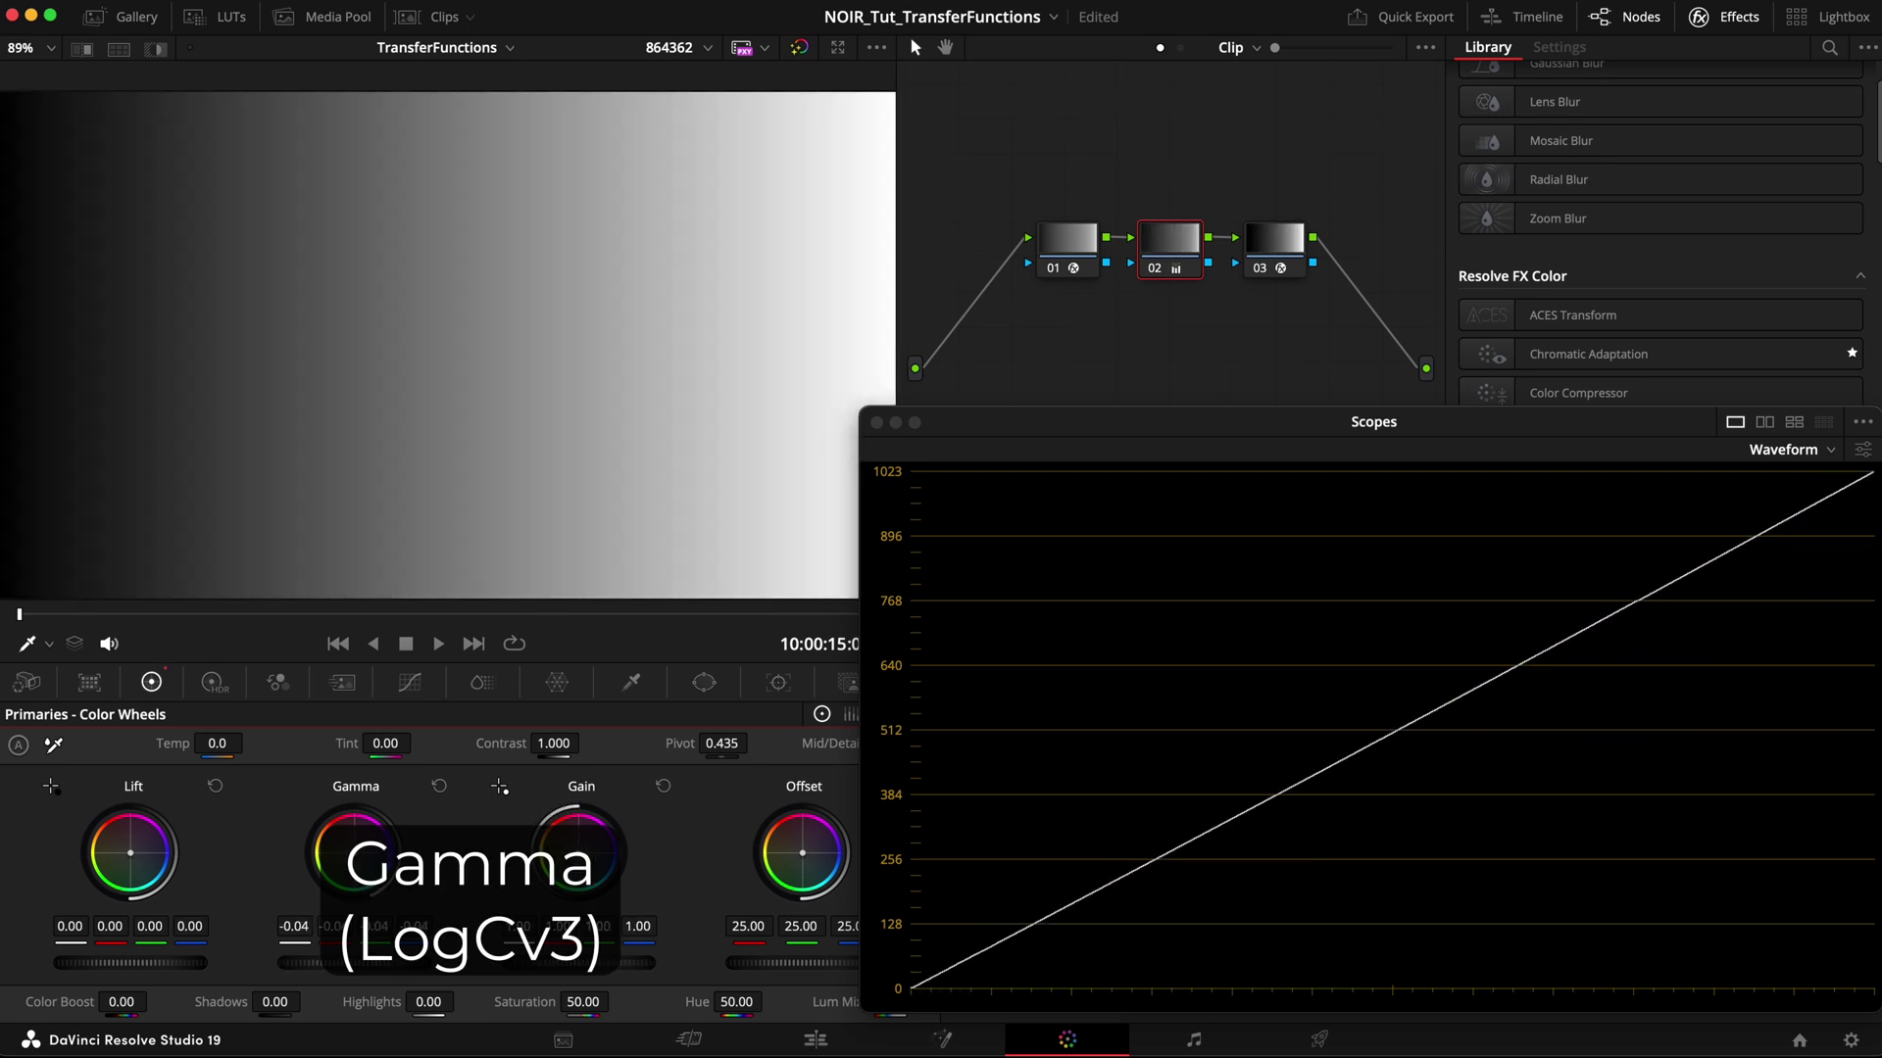
# Push the Gamma master wheel up to bow the log ramp, then return it to 0.00.
pyautogui.moveTo(400, 969); pyautogui.dragTo(400, 968)
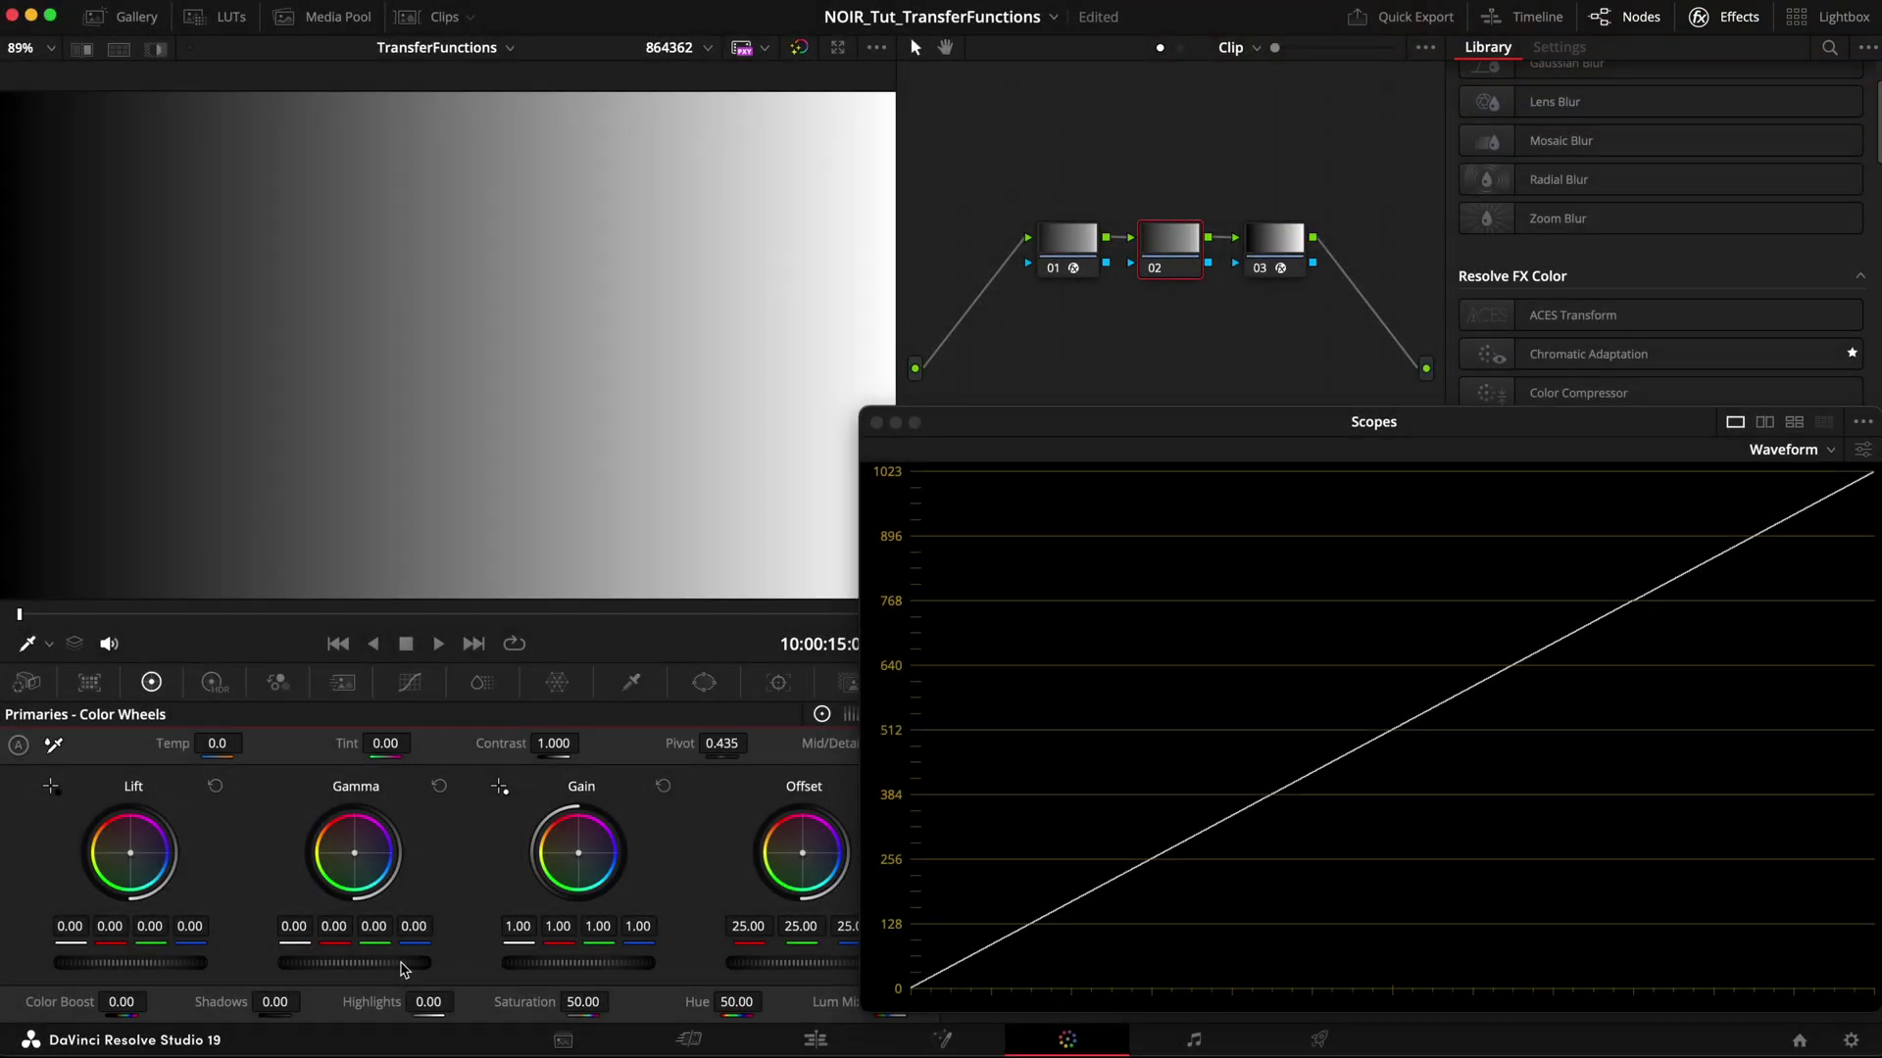
# Raise the Gain master wheel to bend the ramp's highlights, then bring it back near 1.0.
pyautogui.moveTo(578, 963)
pyautogui.mouseDown()
pyautogui.moveTo(558, 963)
pyautogui.moveTo(624, 964)
pyautogui.moveTo(559, 963)
pyautogui.moveTo(603, 963)
pyautogui.mouseUp()
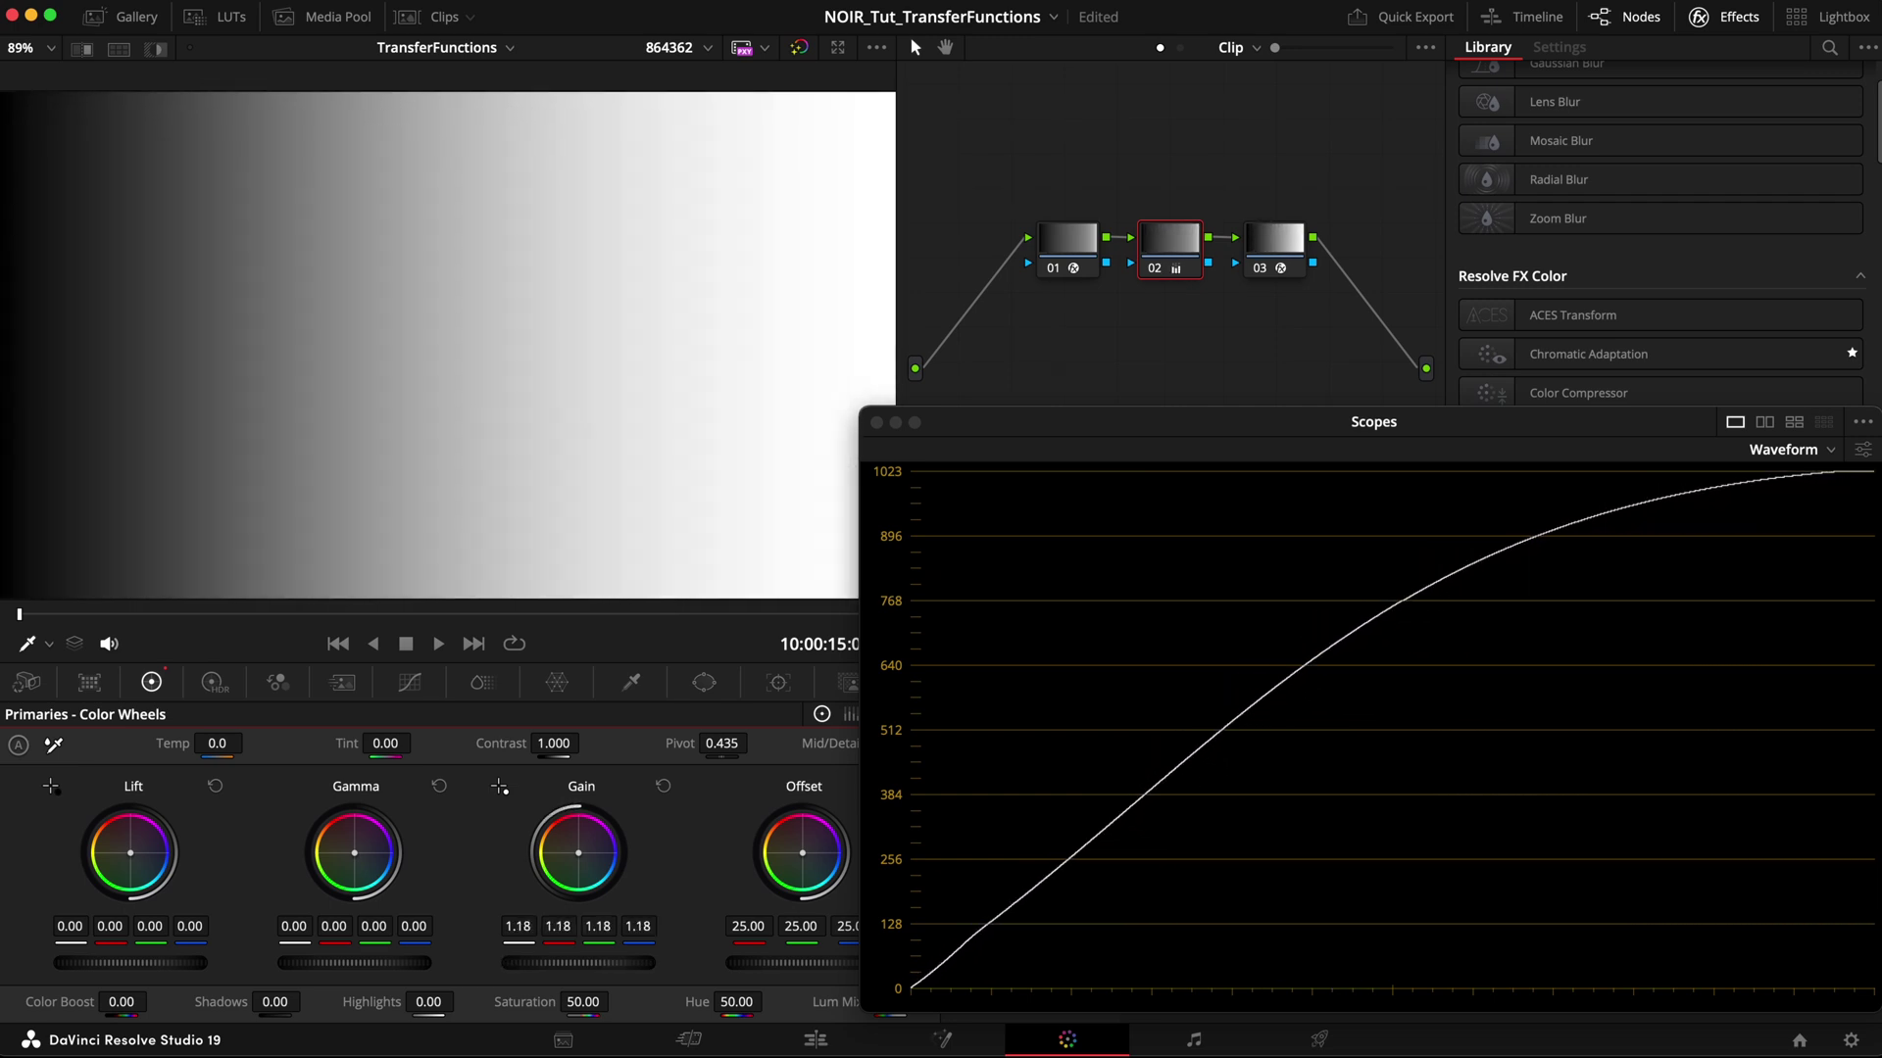